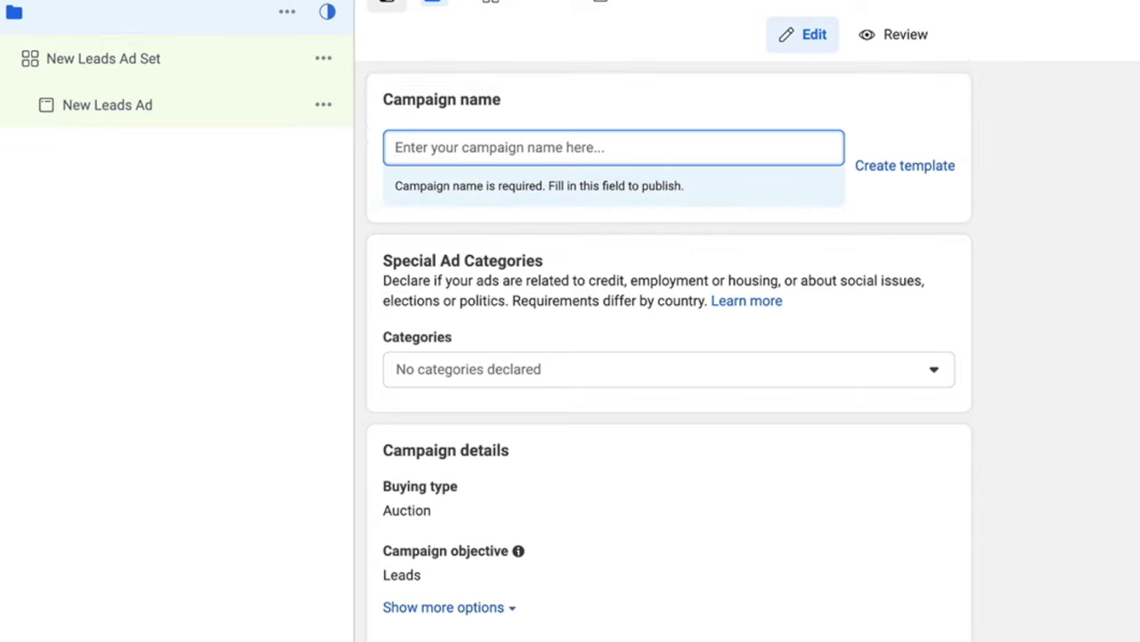
Name the campaign "Plano Buyers Leads $400k [LF - xx/xx/xxxx]".
text(Plano Buyers Leads $400k)
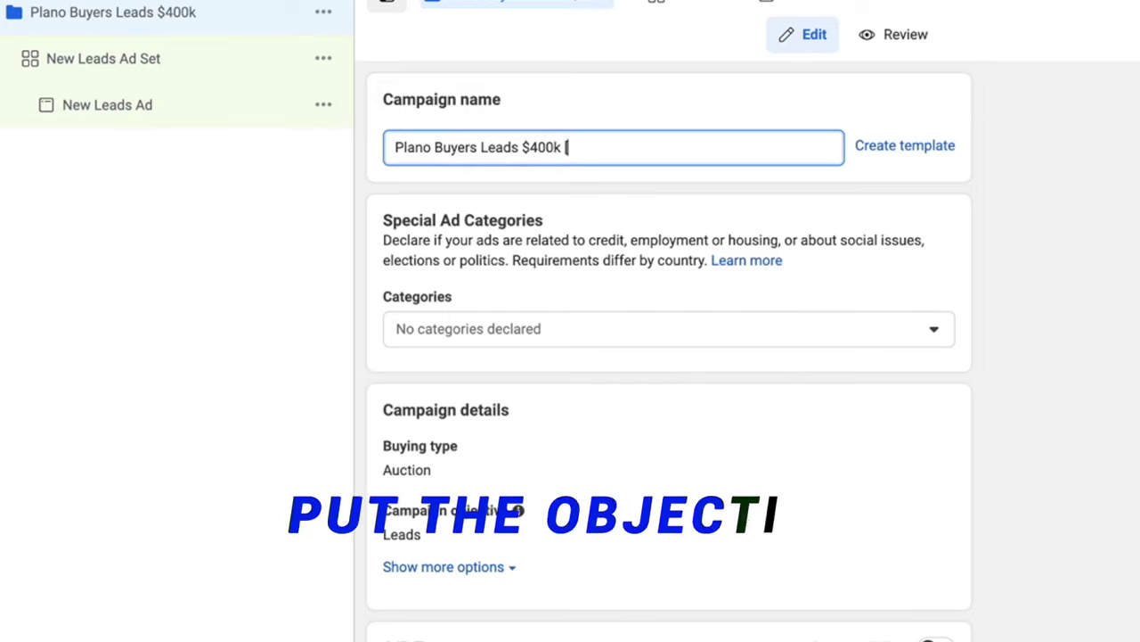
text([)
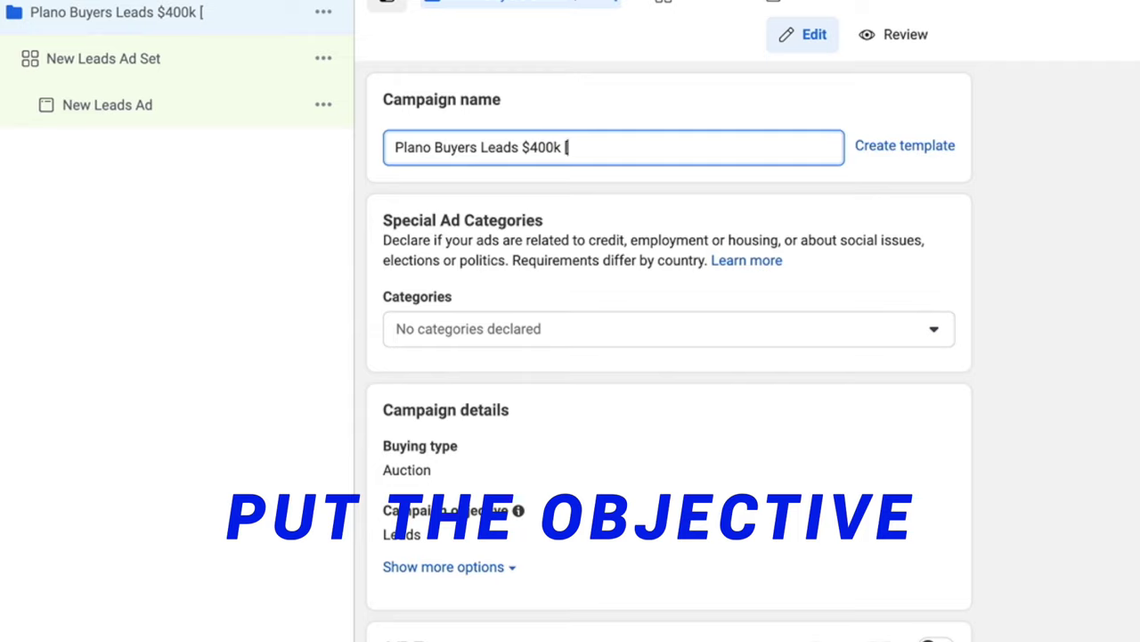
text(LF)
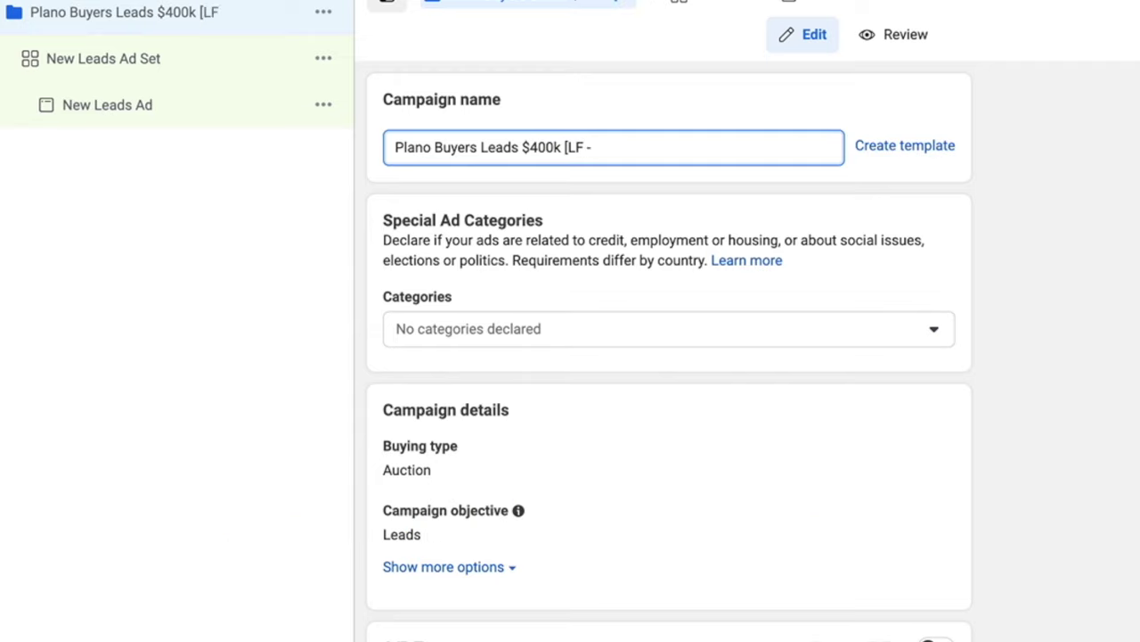
text(- xx/xx/xxxx)
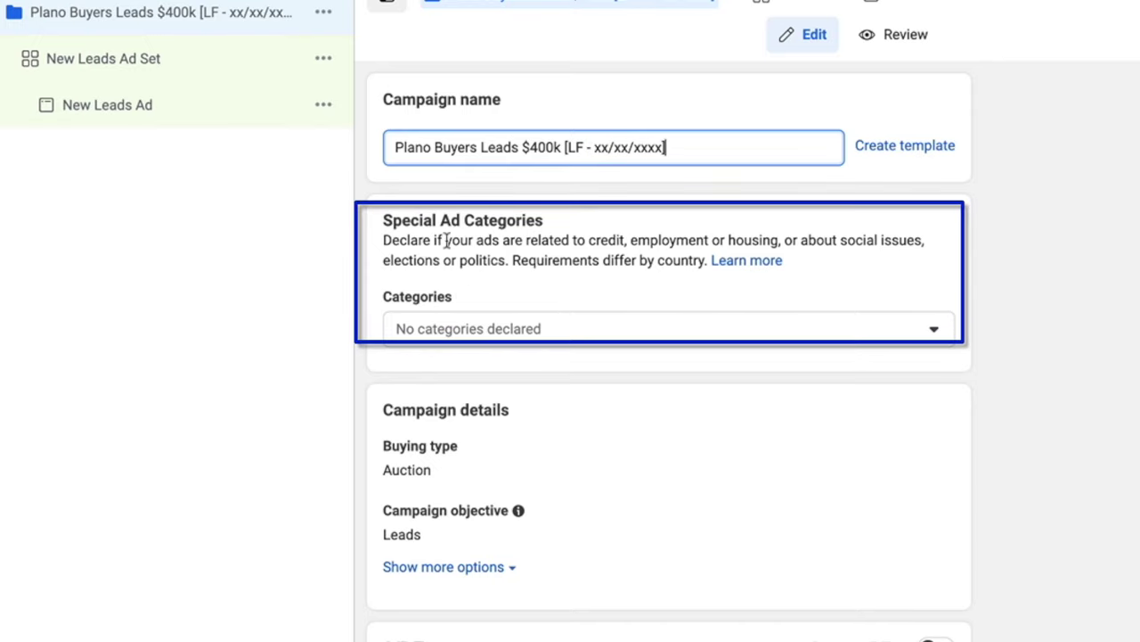
Declare Housing as the campaign's special ad category.
click(482, 332)
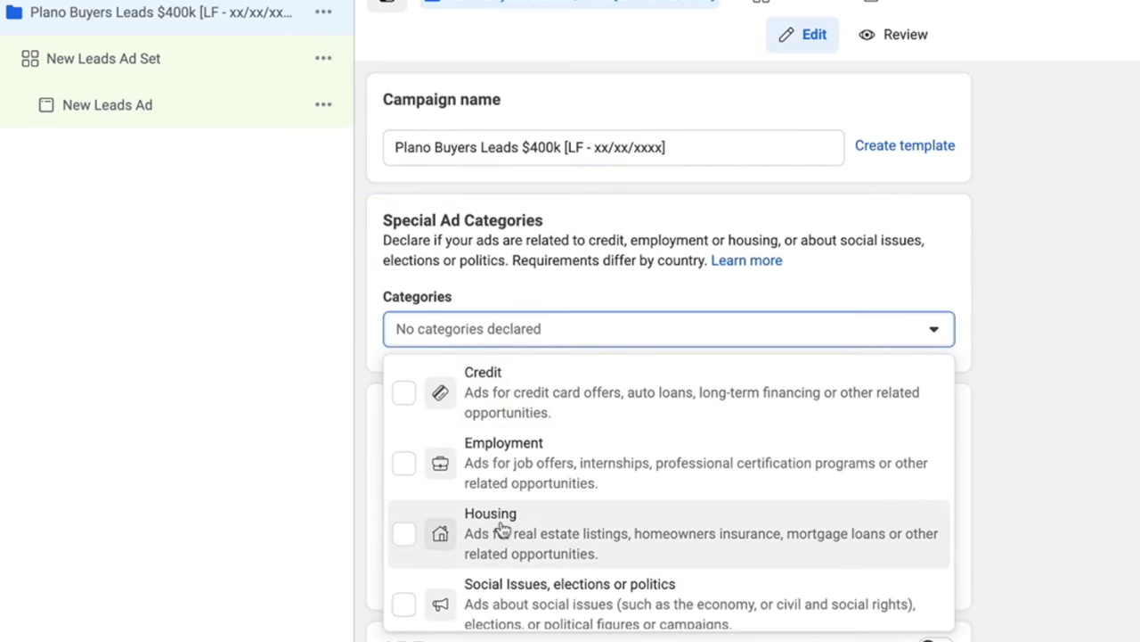
click(501, 527)
click(957, 348)
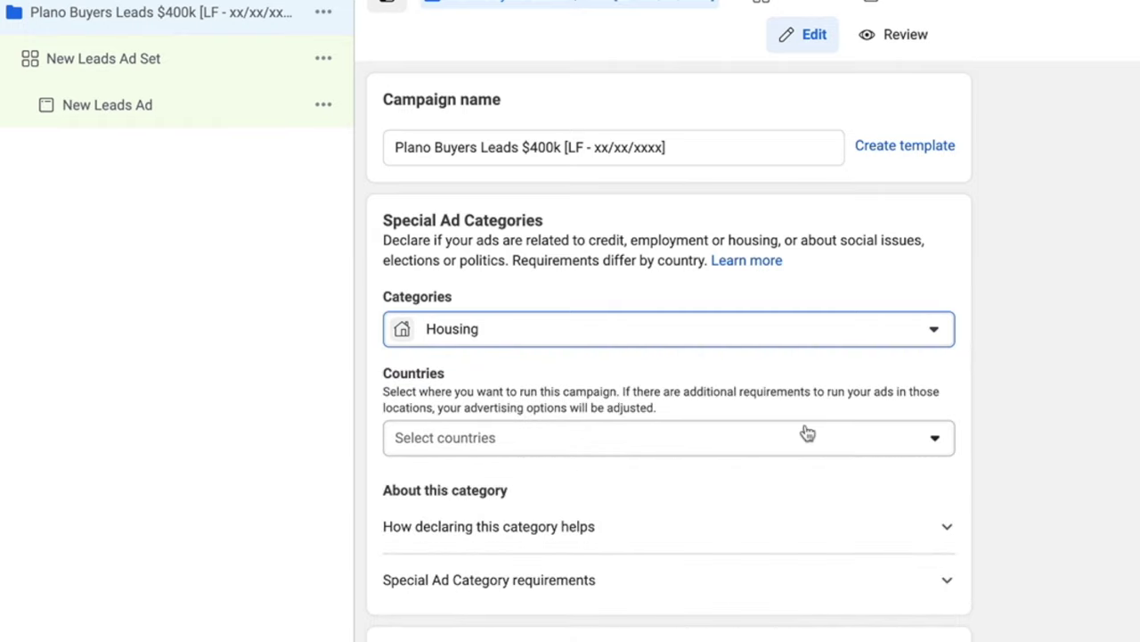
scroll(805, 437, down, 1)
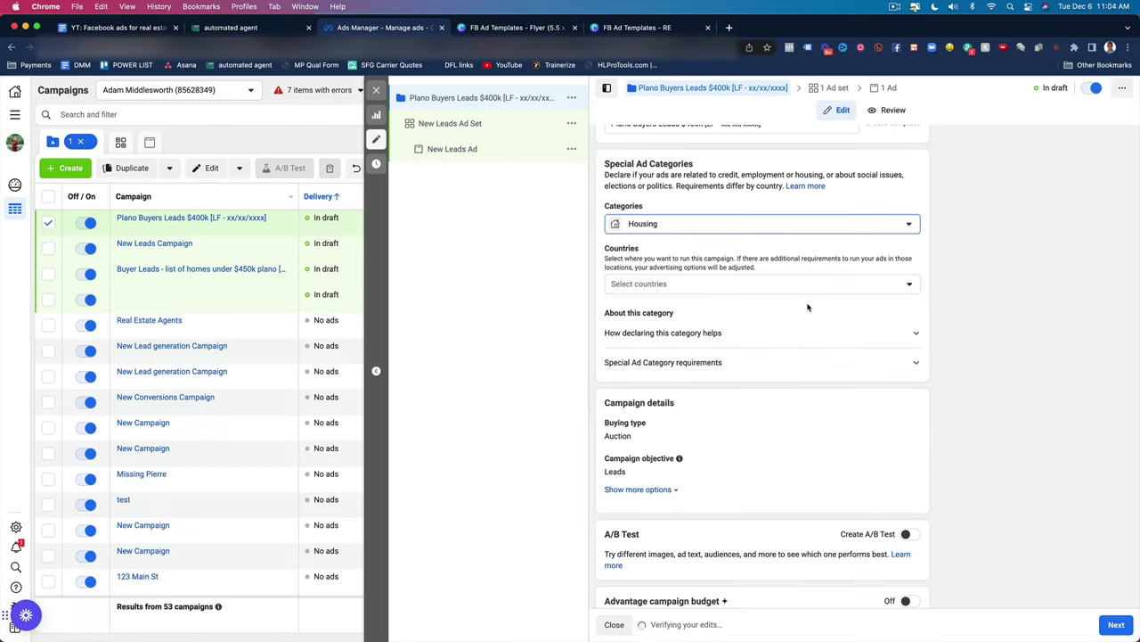
scroll(751, 388, down, 1)
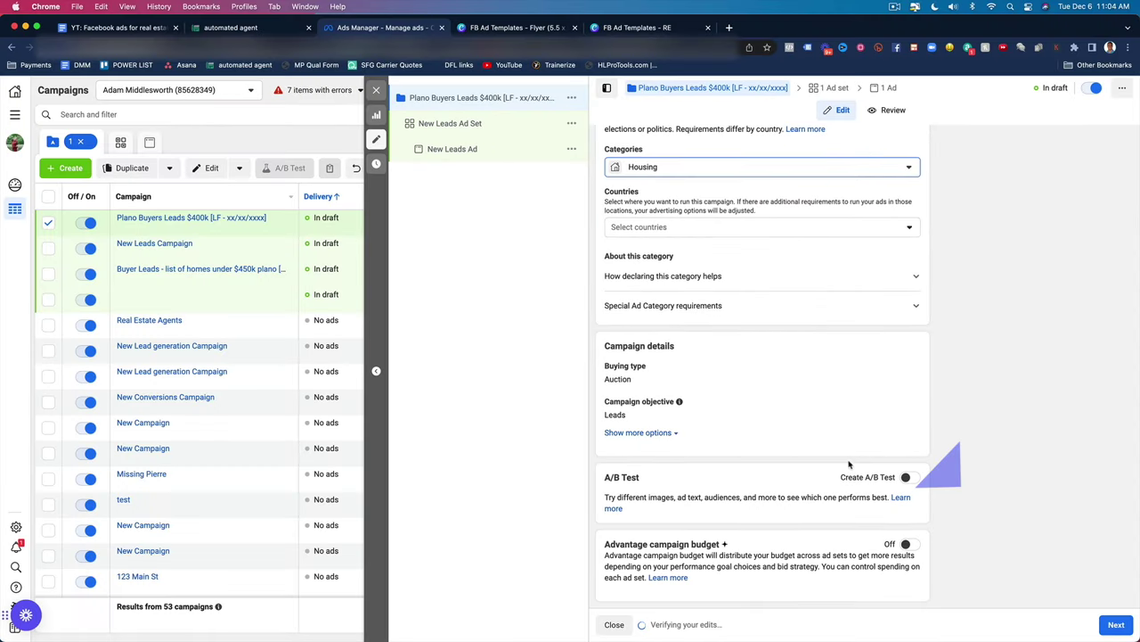
Continue to the ad set and name it "Plano 15mi re interests [LF xx/xx/xxxx]".
click(1119, 623)
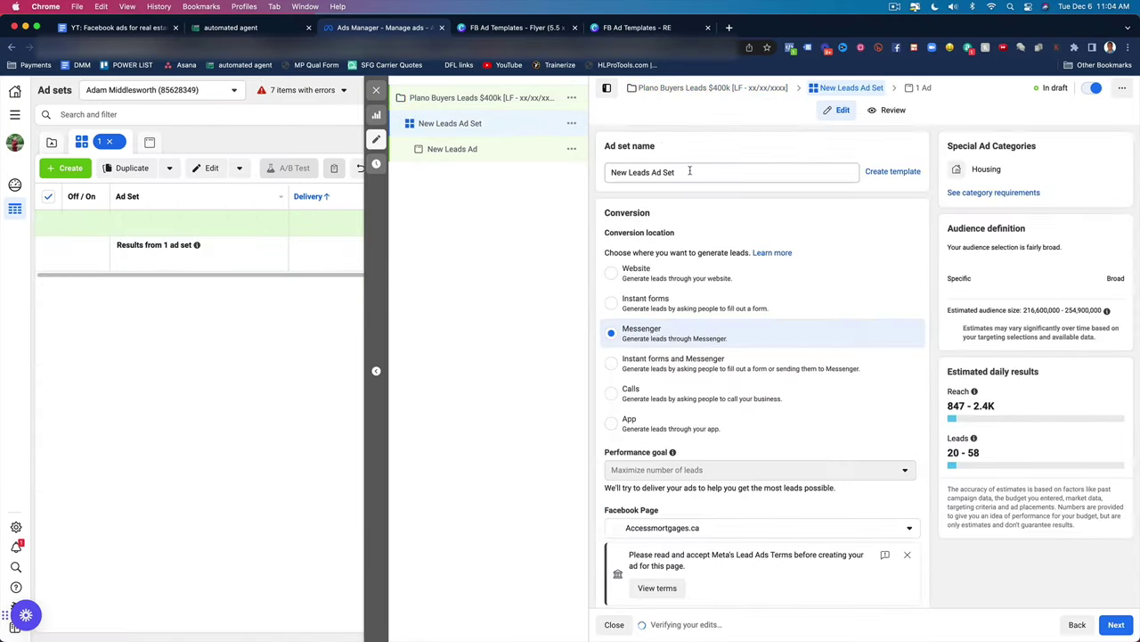
triple_click(689, 171)
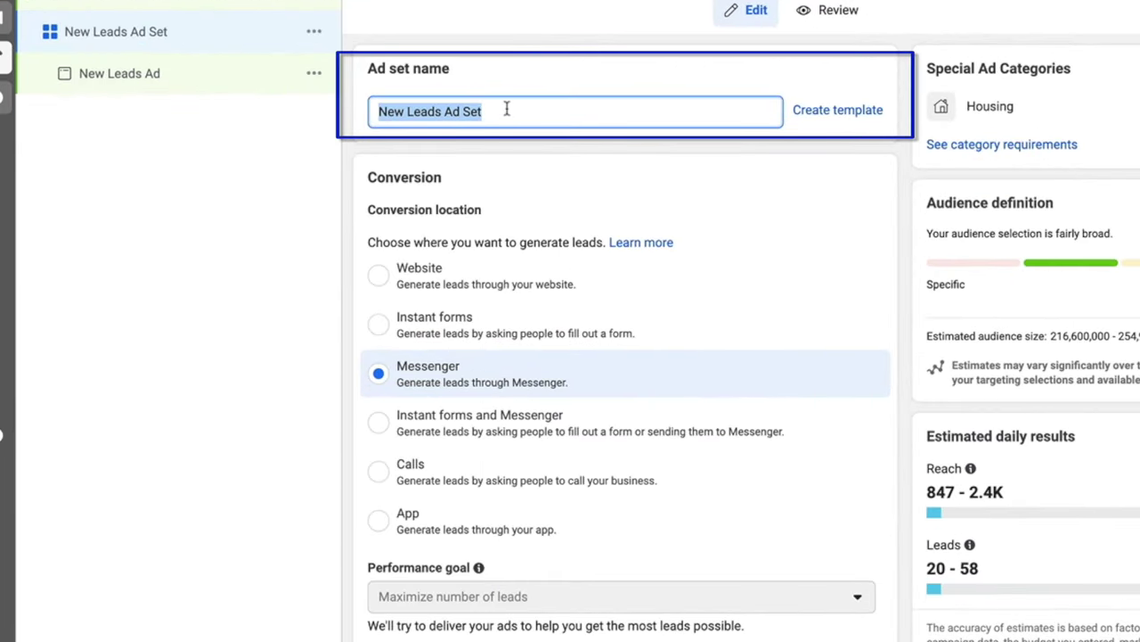
text(Plano 15mi re interests [LF xx/)
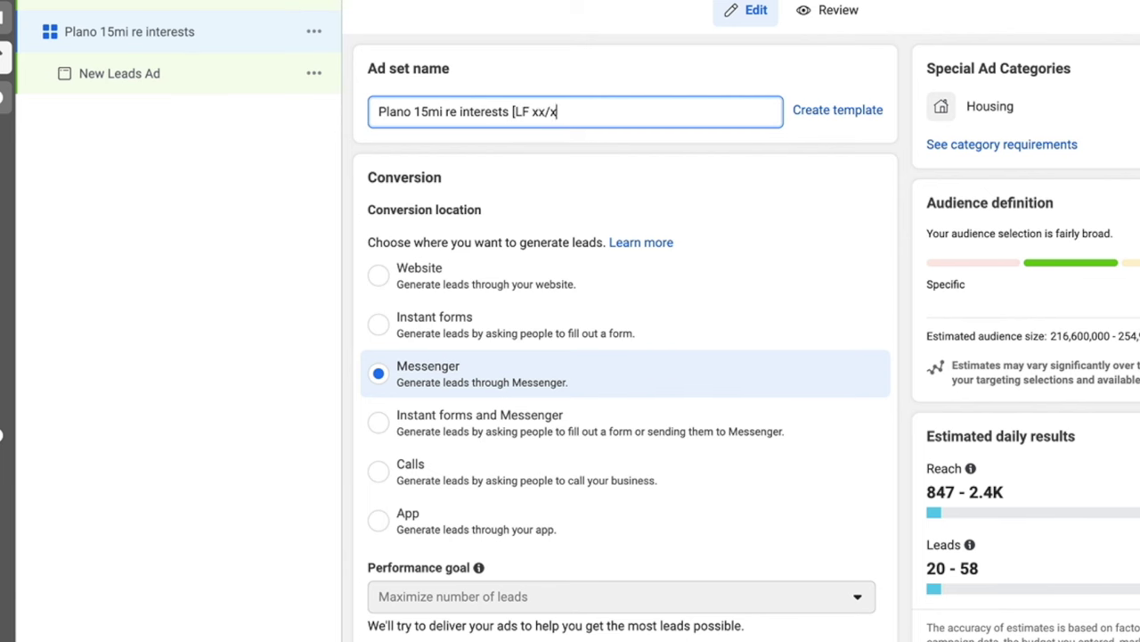
text(x])
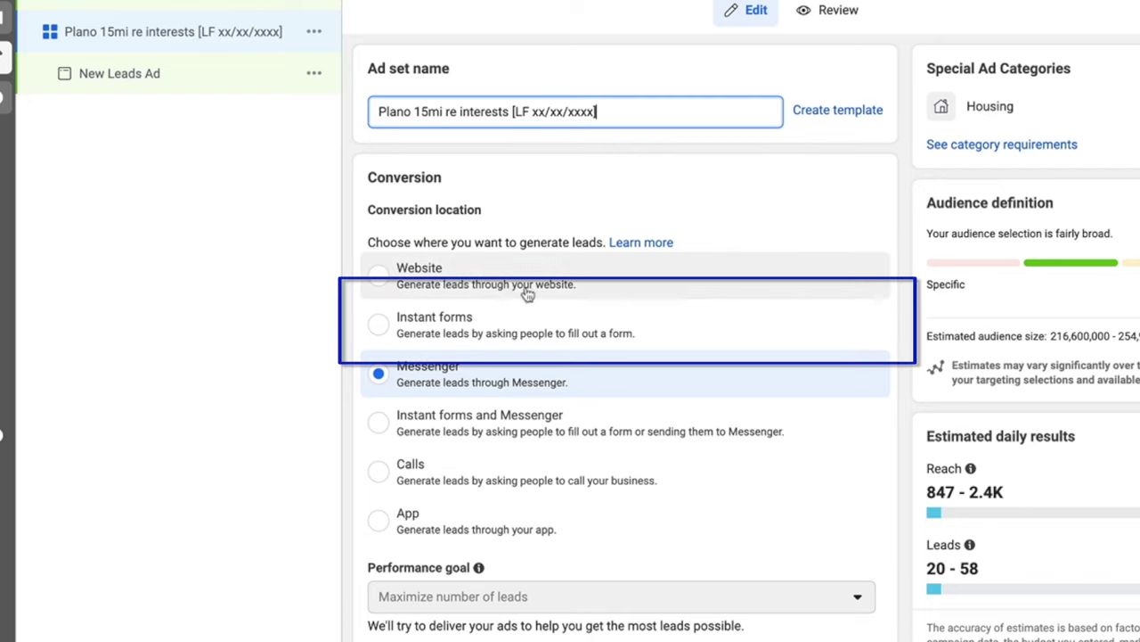
Choose Instant forms as the conversion location and select the advertiser's personal-name Facebook Page for the ad set.
click(446, 329)
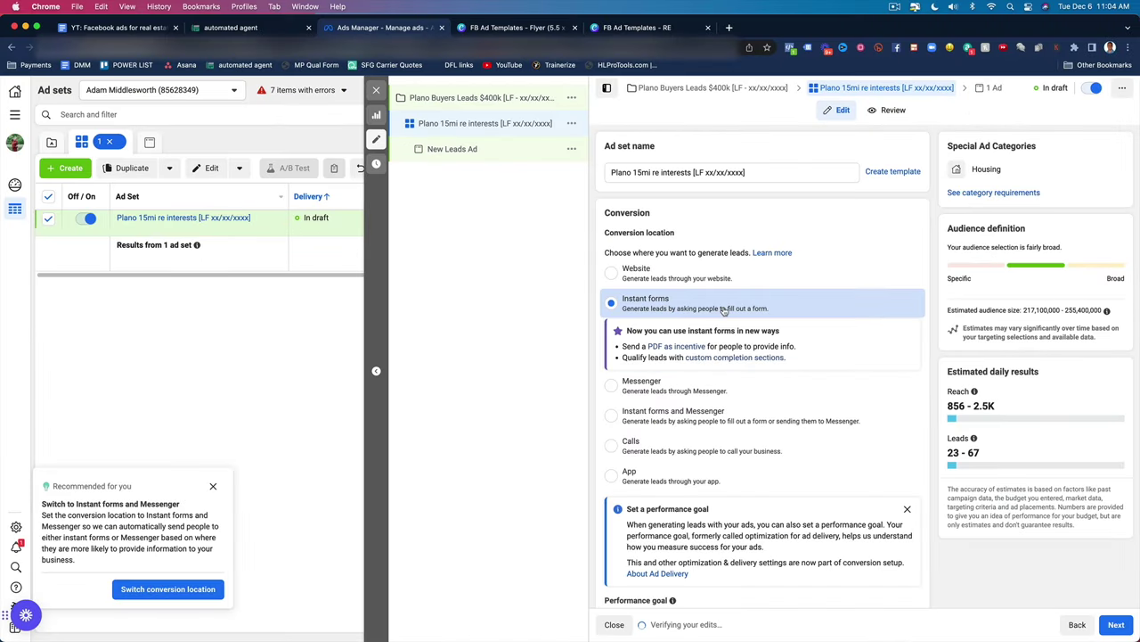
scroll(725, 310, down, 5)
click(717, 307)
text(ada)
click(529, 410)
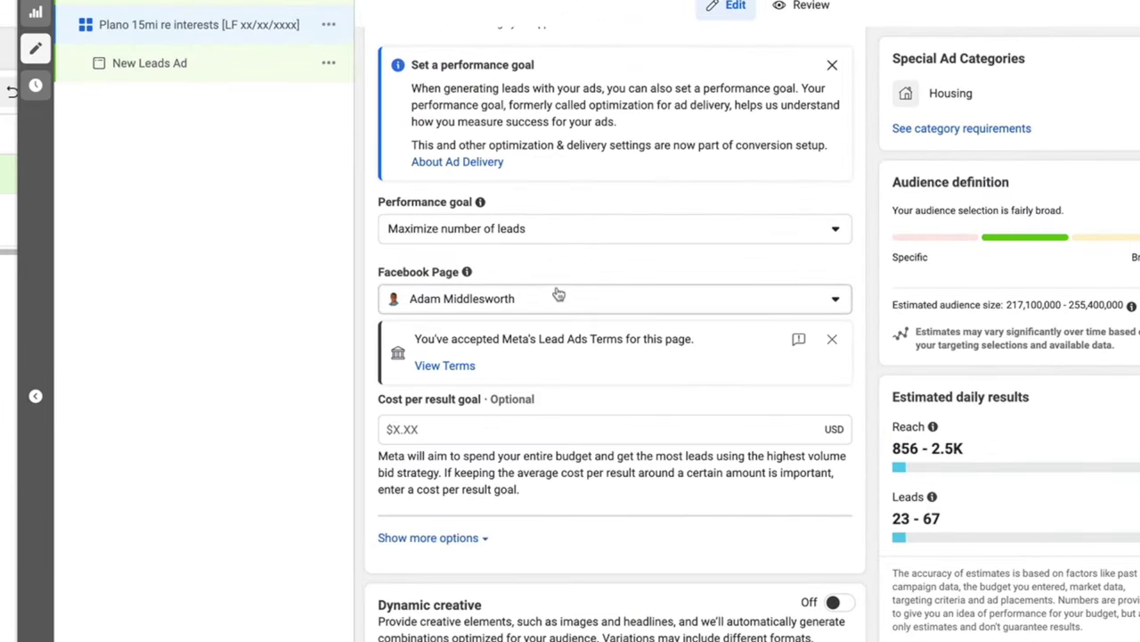
Set the ad set's daily budget to $15.
scroll(560, 295, down, 5)
click(666, 353)
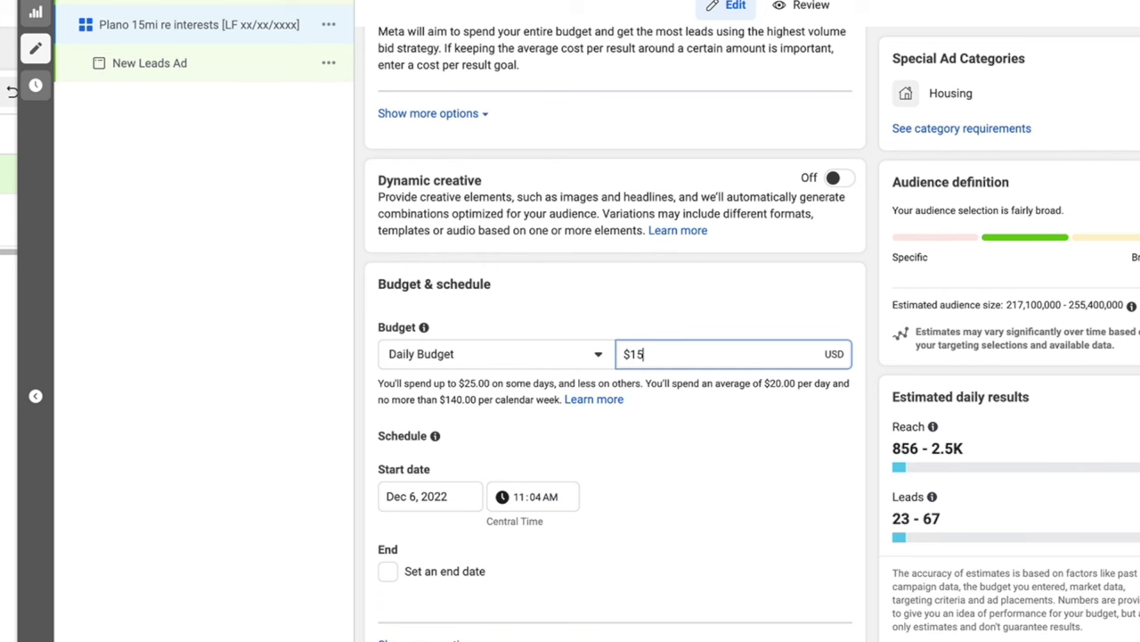
click(664, 433)
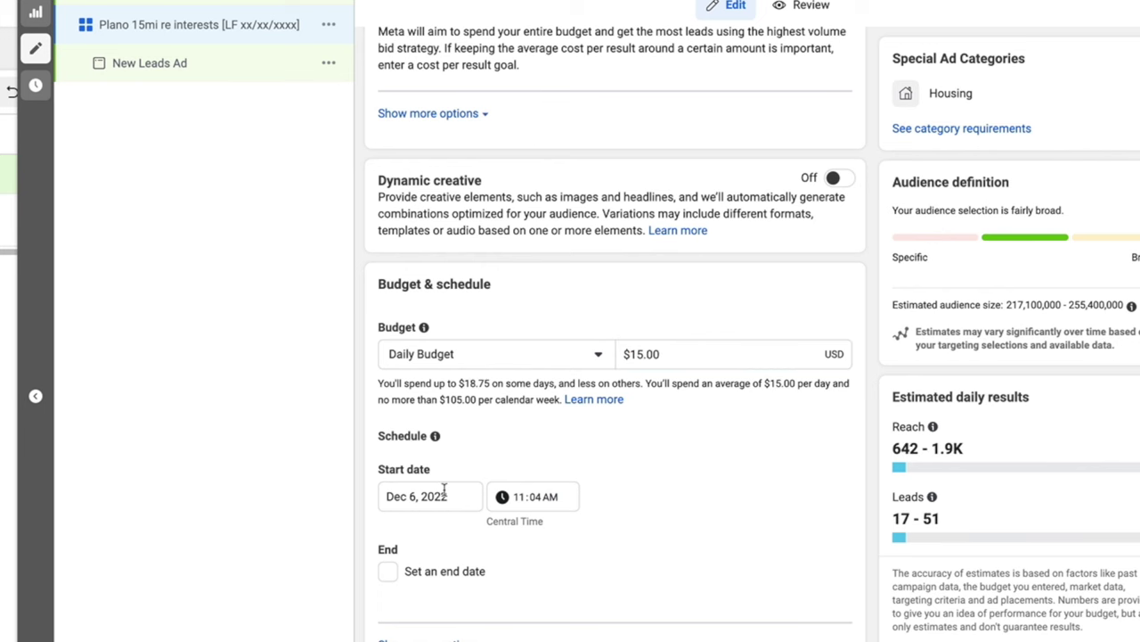
Set the ad set's start date to December 7, 2022.
click(545, 497)
scroll(509, 377, down, 3)
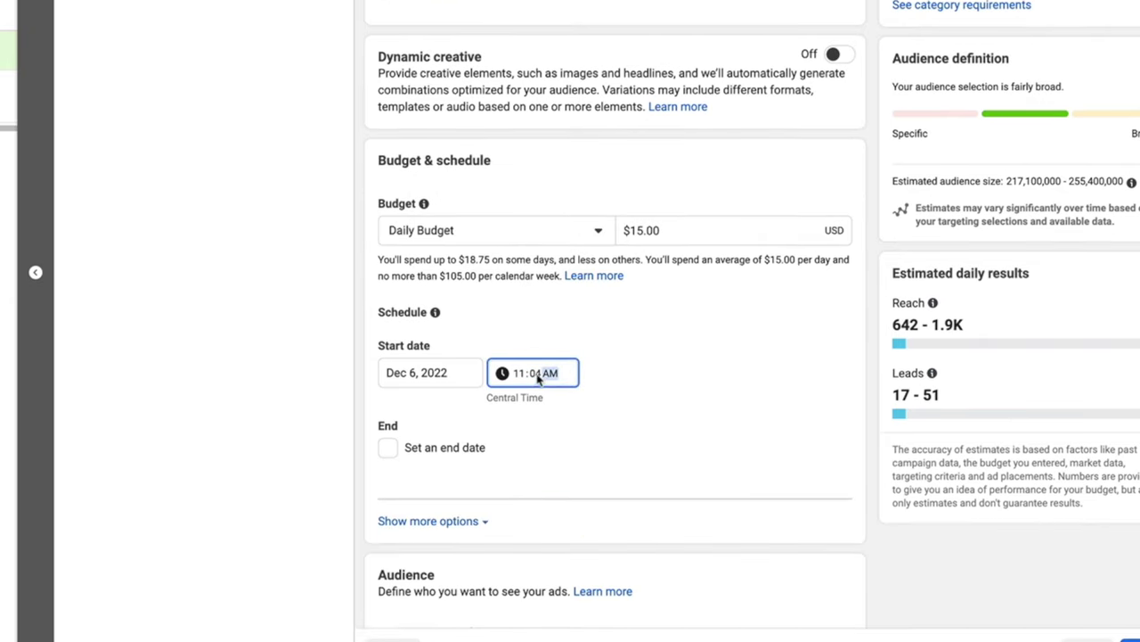
click(426, 344)
click(478, 442)
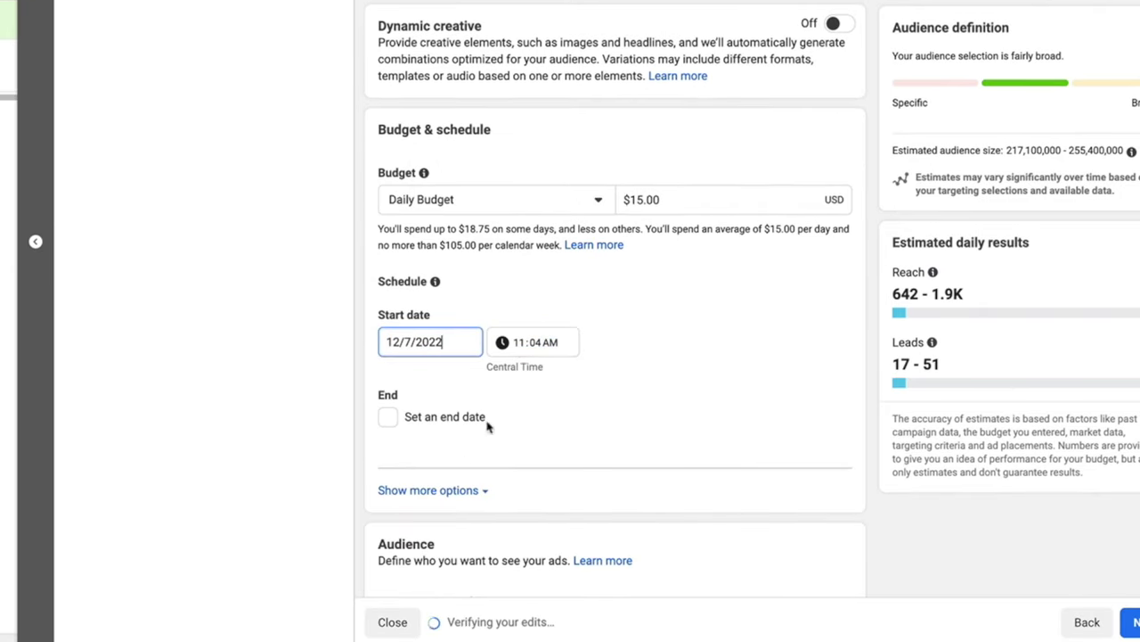
click(524, 347)
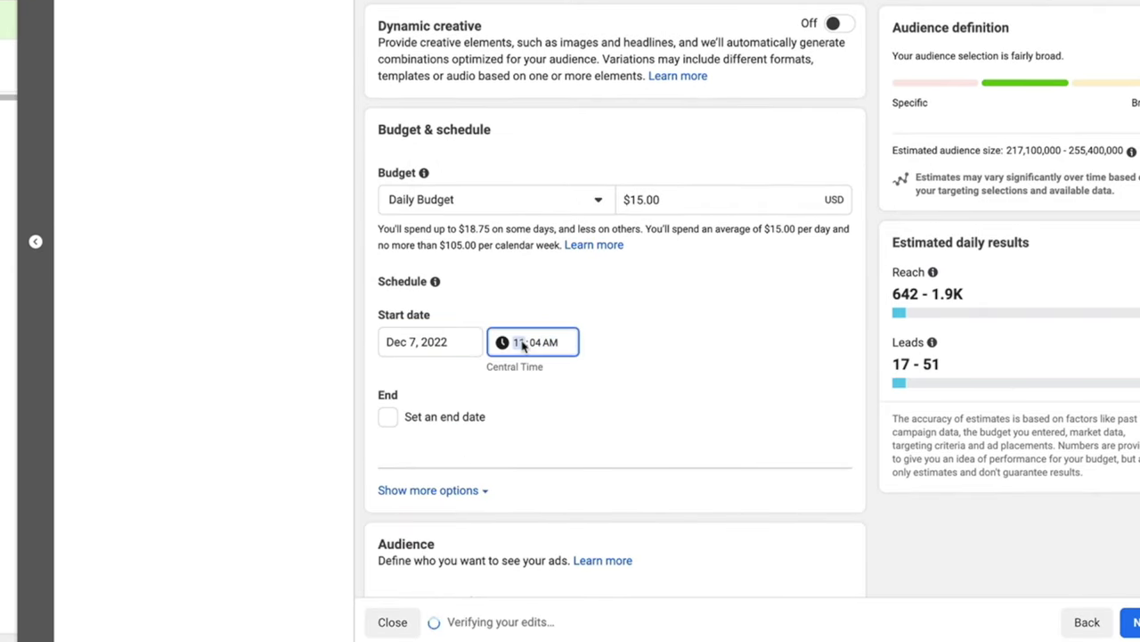
Add the Zillow (real estate) and Trulia (real estate) interests to the audience's detailed targeting.
scroll(595, 336, down, 5)
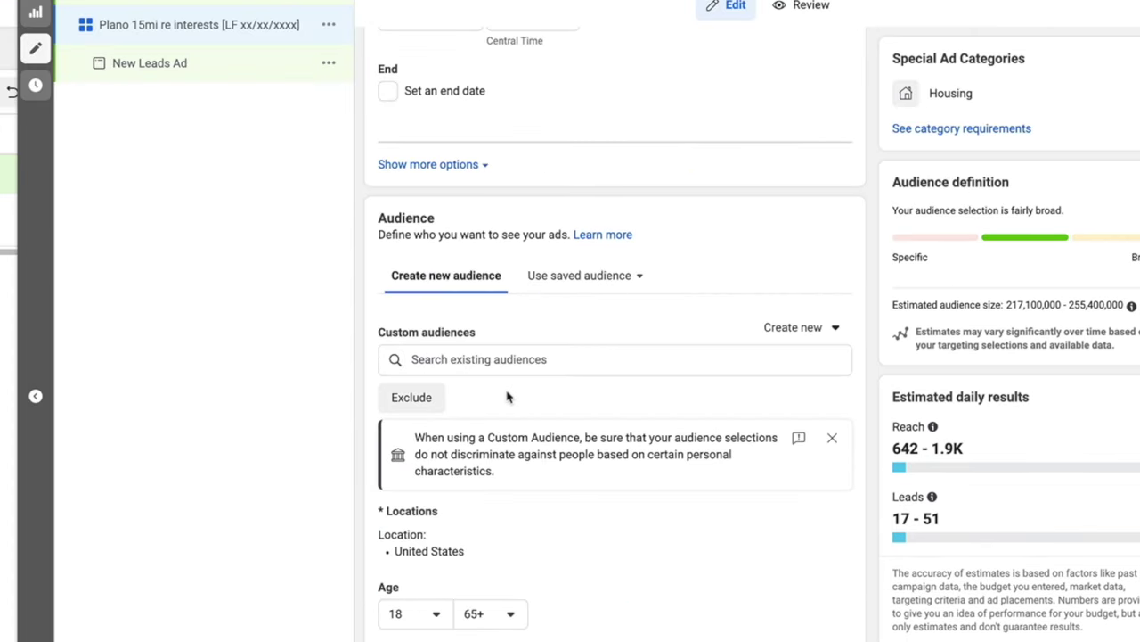
scroll(517, 415, down, 2)
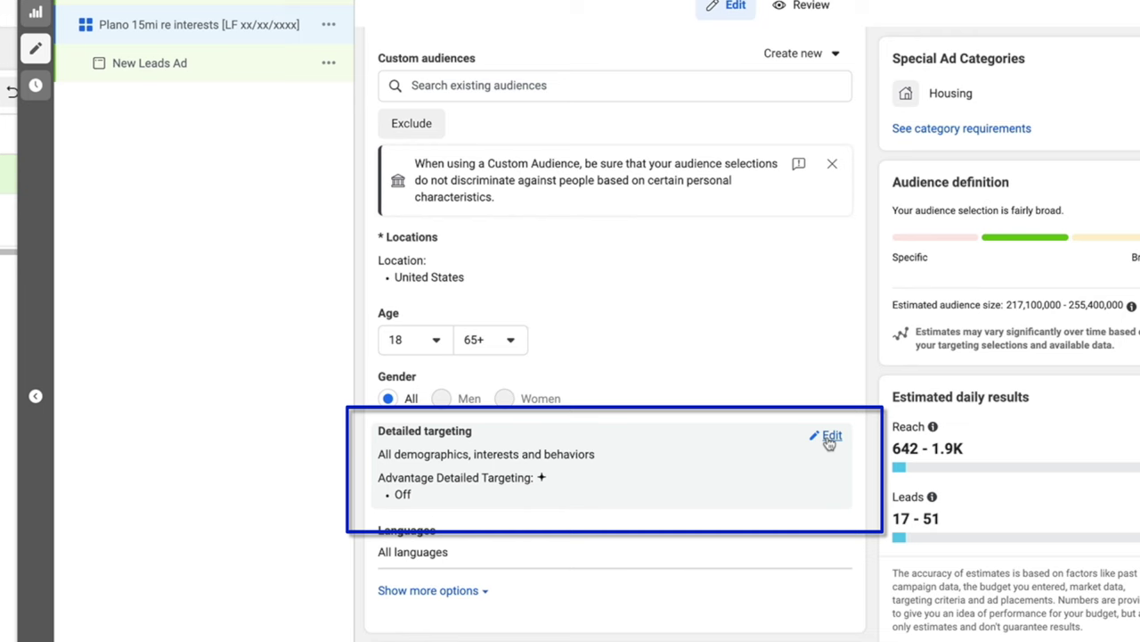
click(828, 439)
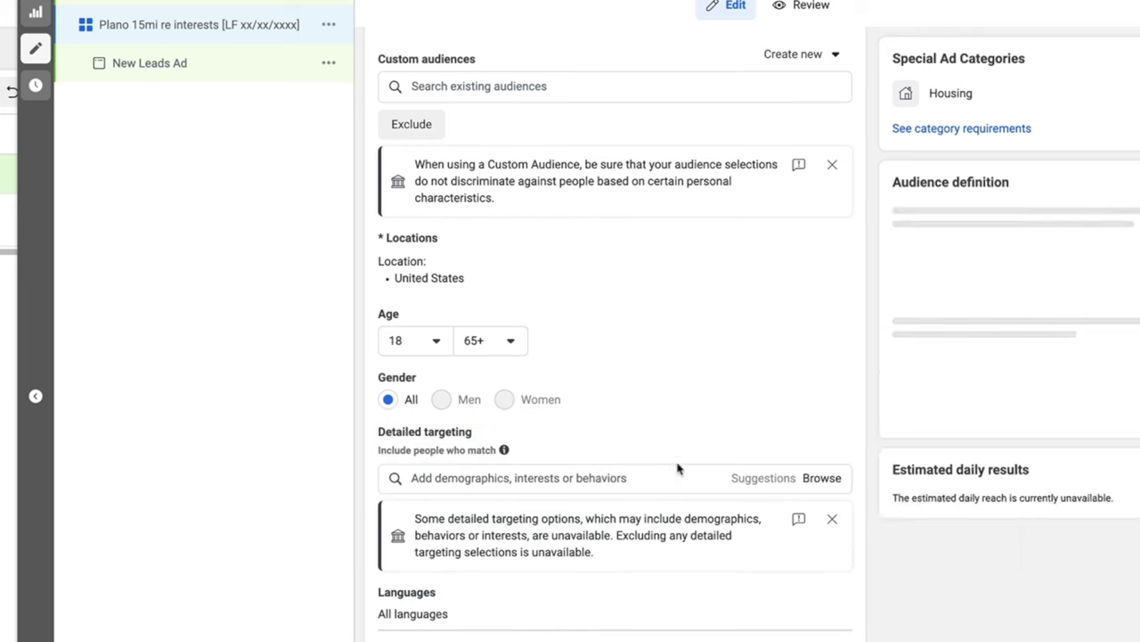
click(576, 477)
text(zillow)
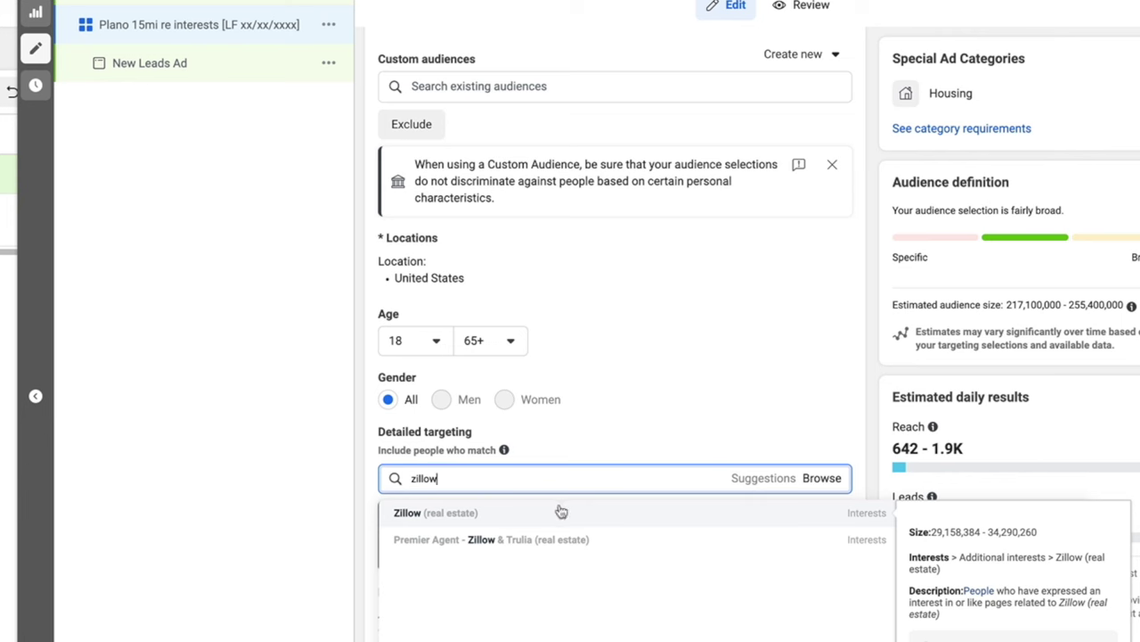
click(561, 512)
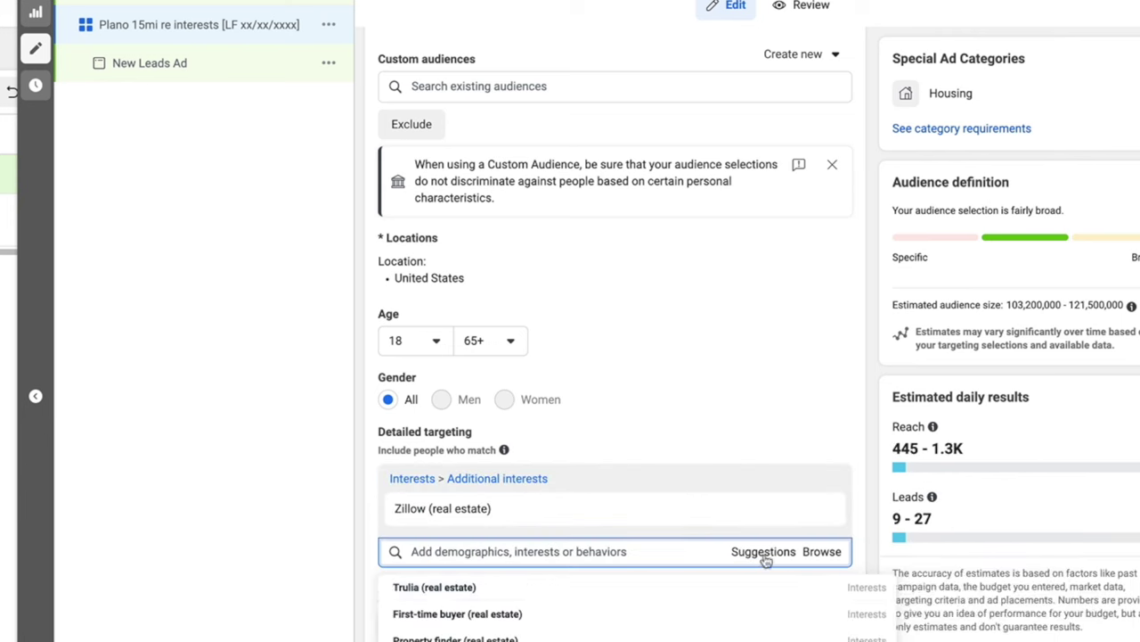
click(568, 588)
Switch the ad set to manual placements and deselect the Audience network and Facebook platforms.
scroll(564, 326, down, 2)
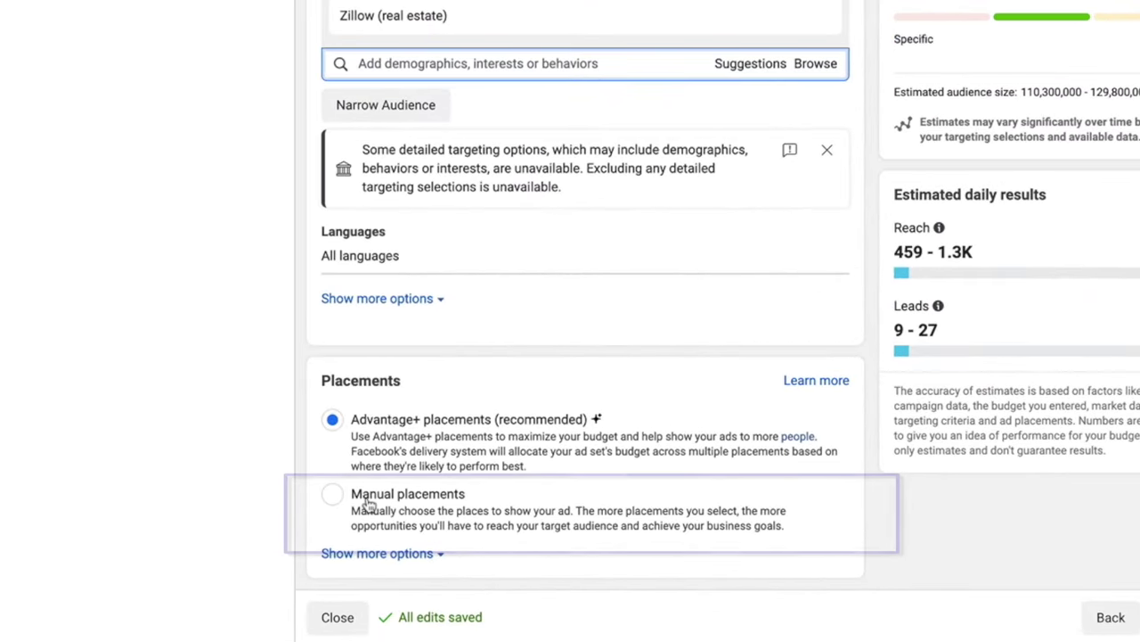
click(623, 563)
scroll(820, 359, down, 6)
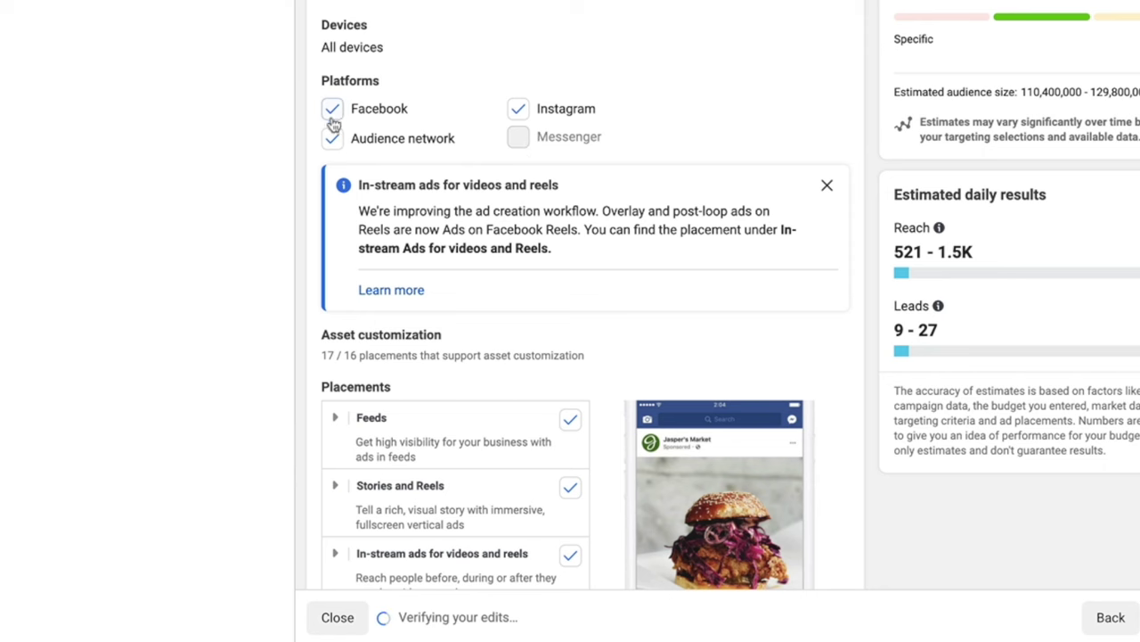
click(331, 140)
click(331, 108)
Exclude all Stories and Reels placements from the ad set.
scroll(600, 267, down, 2)
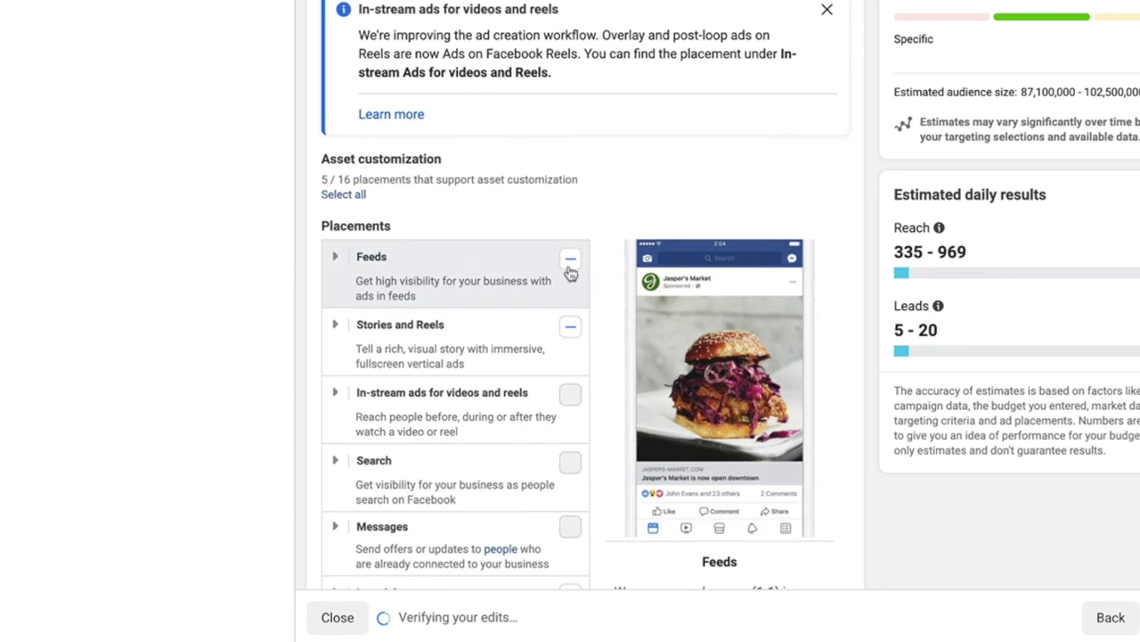
click(570, 328)
click(570, 328)
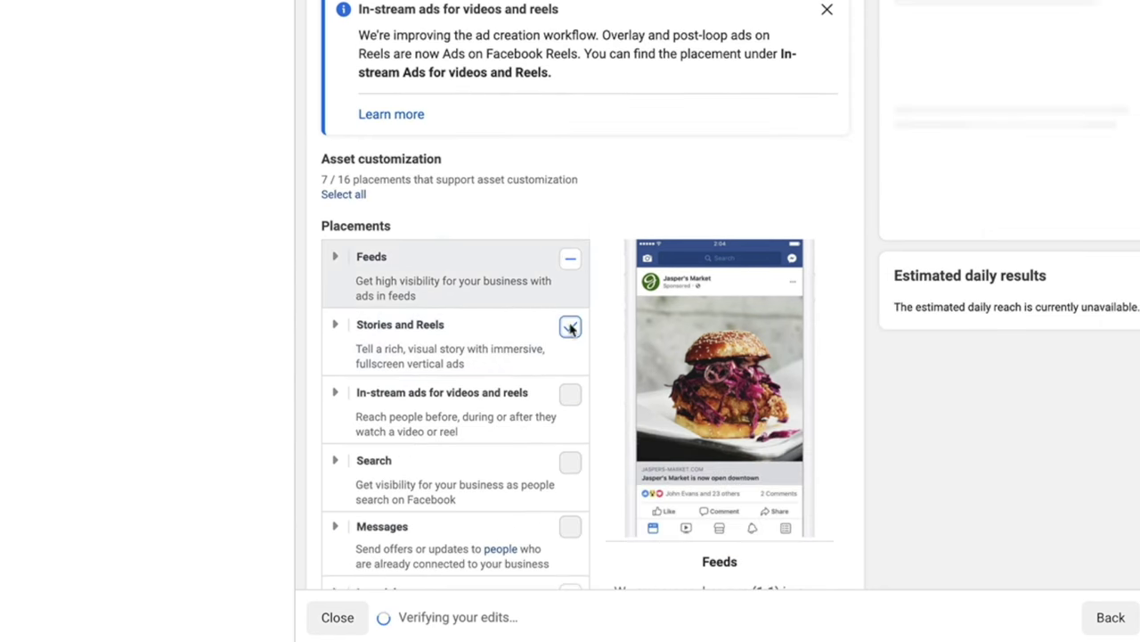
scroll(381, 156, down, 1)
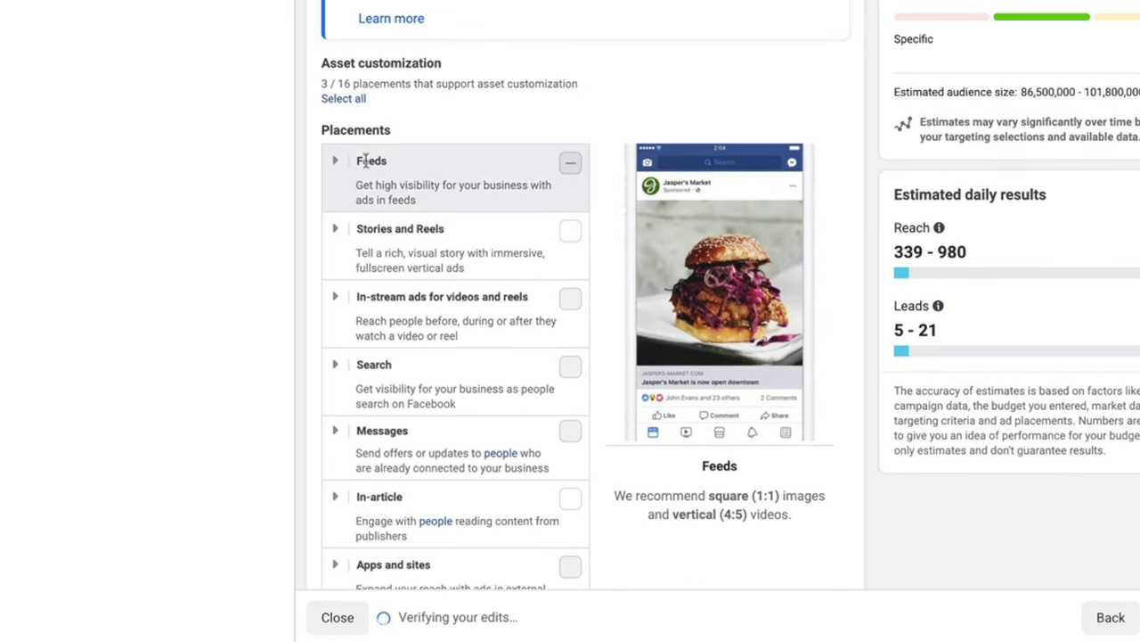
Expand the Feeds placements and include Facebook Feed alongside the Instagram feed placements.
click(336, 164)
scroll(576, 295, down, 1)
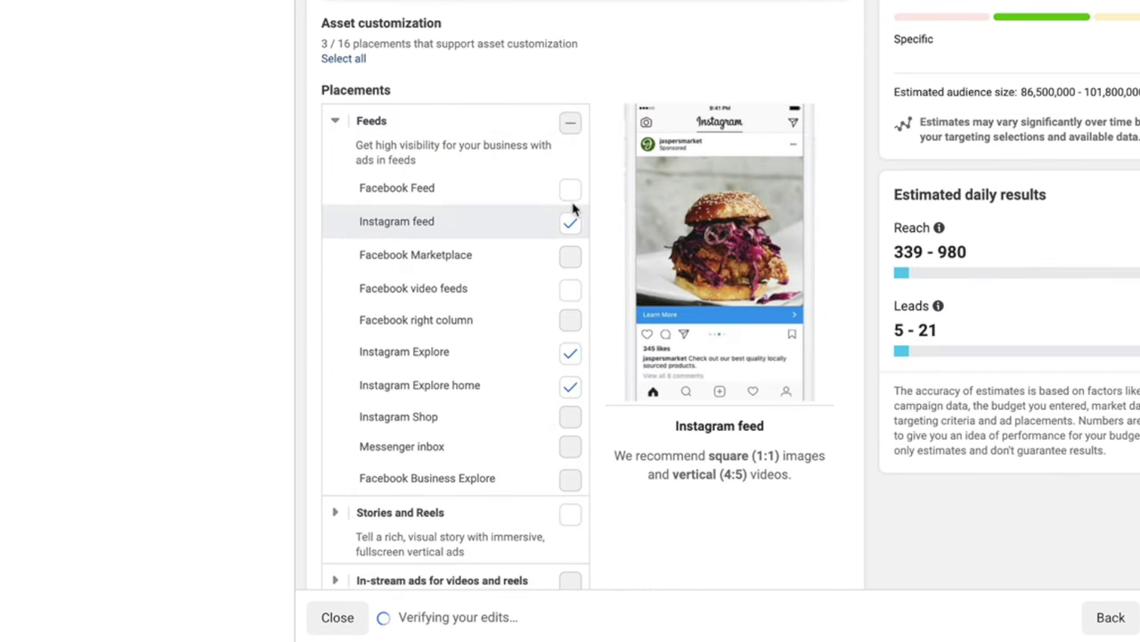
scroll(553, 388, down, 2)
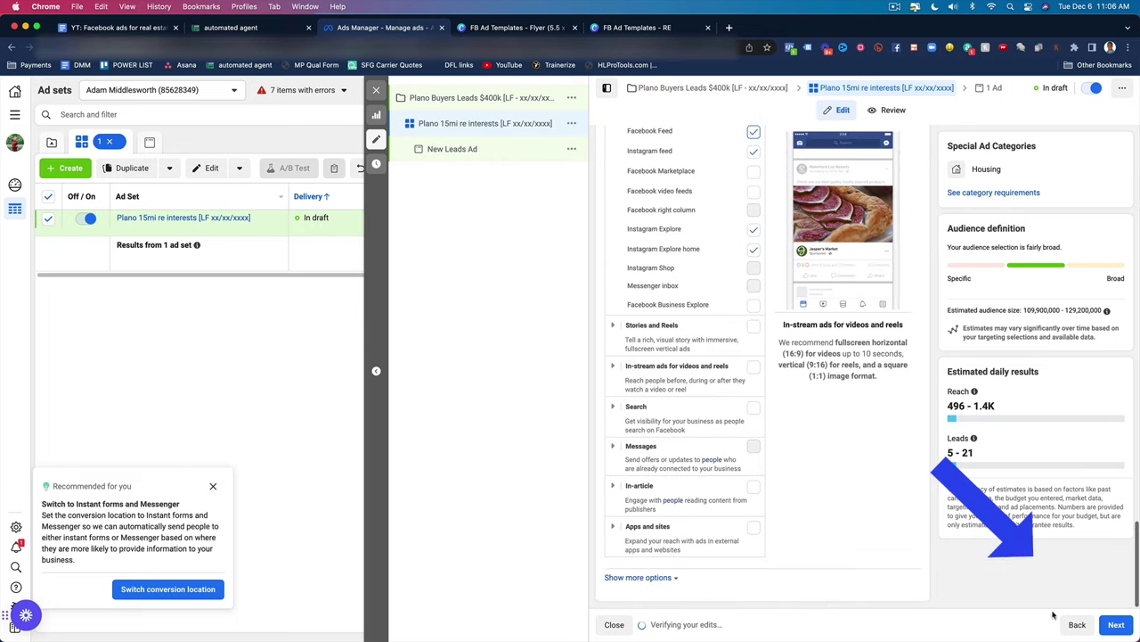
Continue to the ad level and name the ad "Plano Homes under $400k [xx/xx/xxxx]".
click(1116, 624)
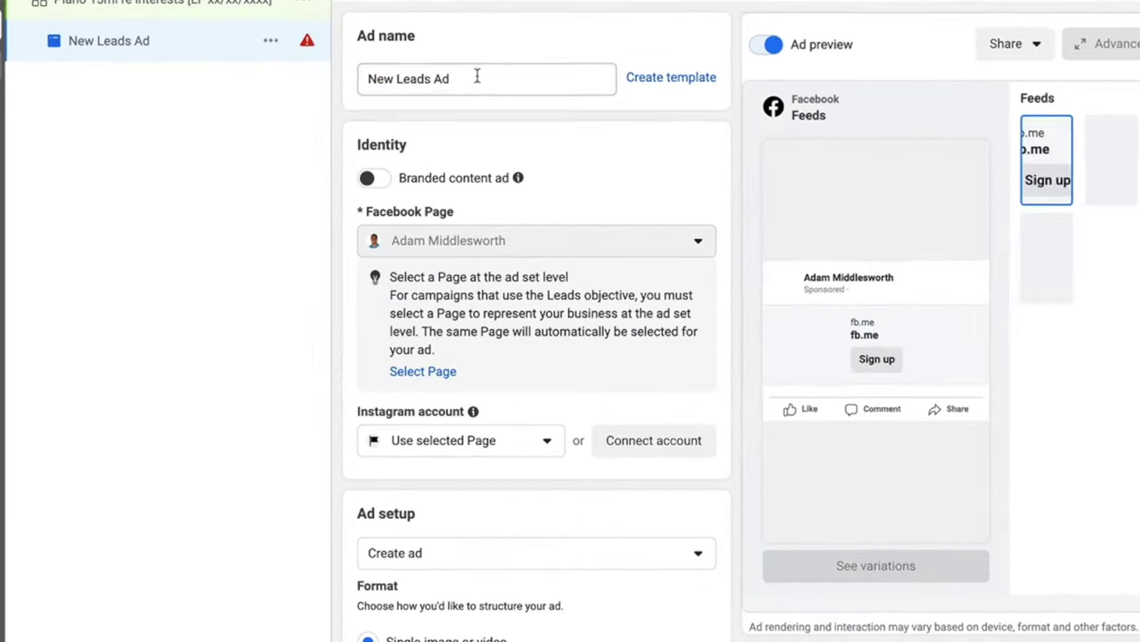
triple_click(674, 175)
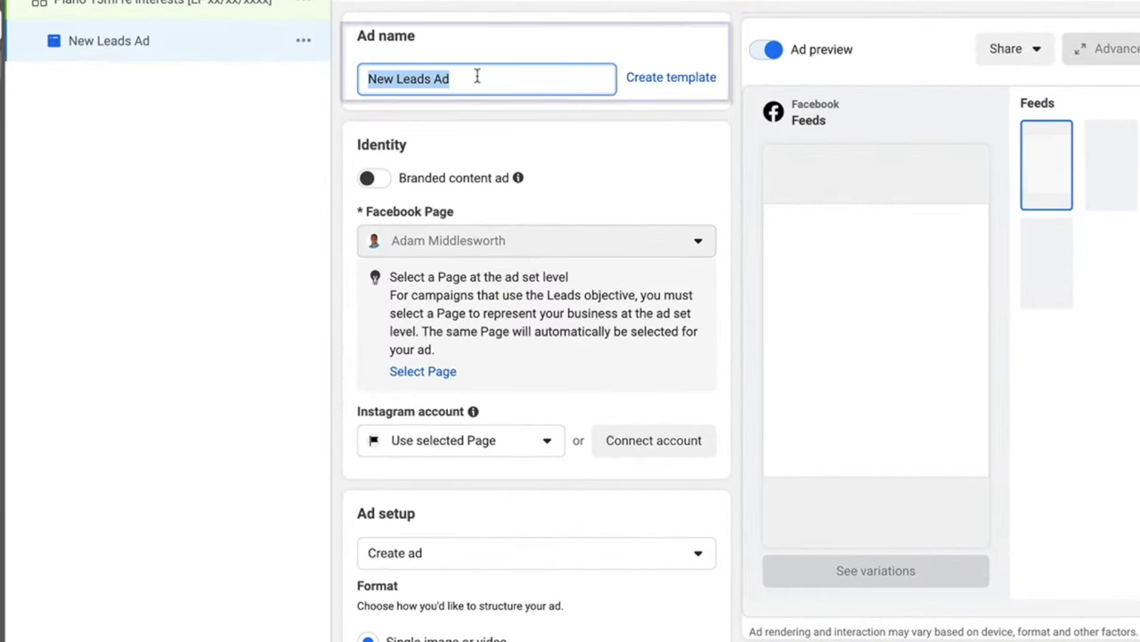
text(Plano Homes under $400k [xx/xx/xxxx)
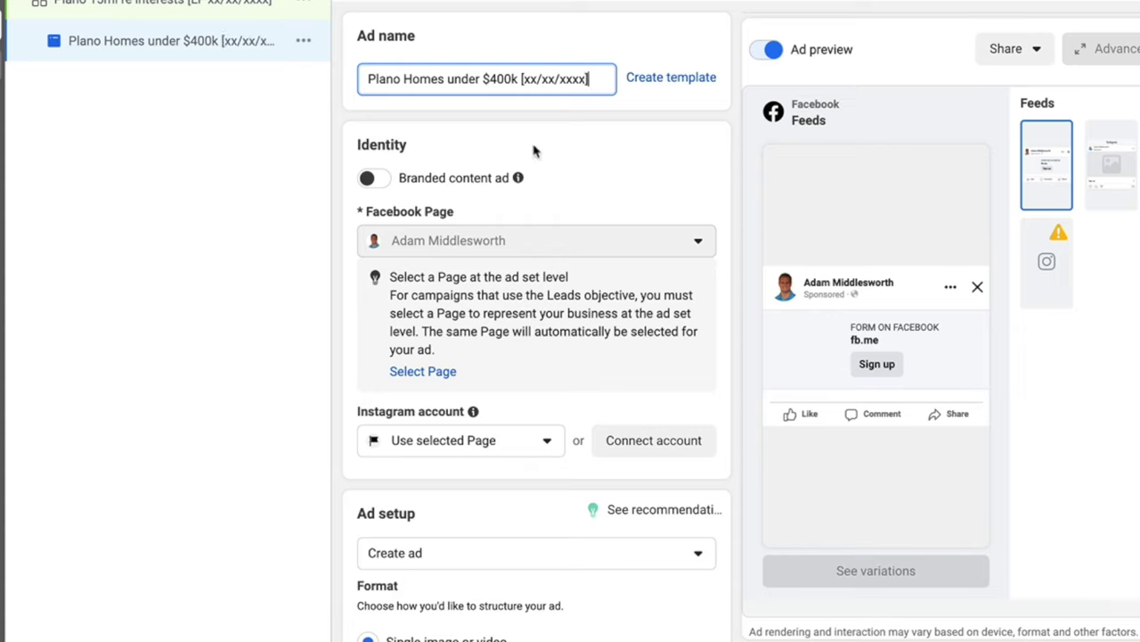
Keep the single image or video format and open the choices for adding media to the ad creative.
scroll(577, 159, down, 2)
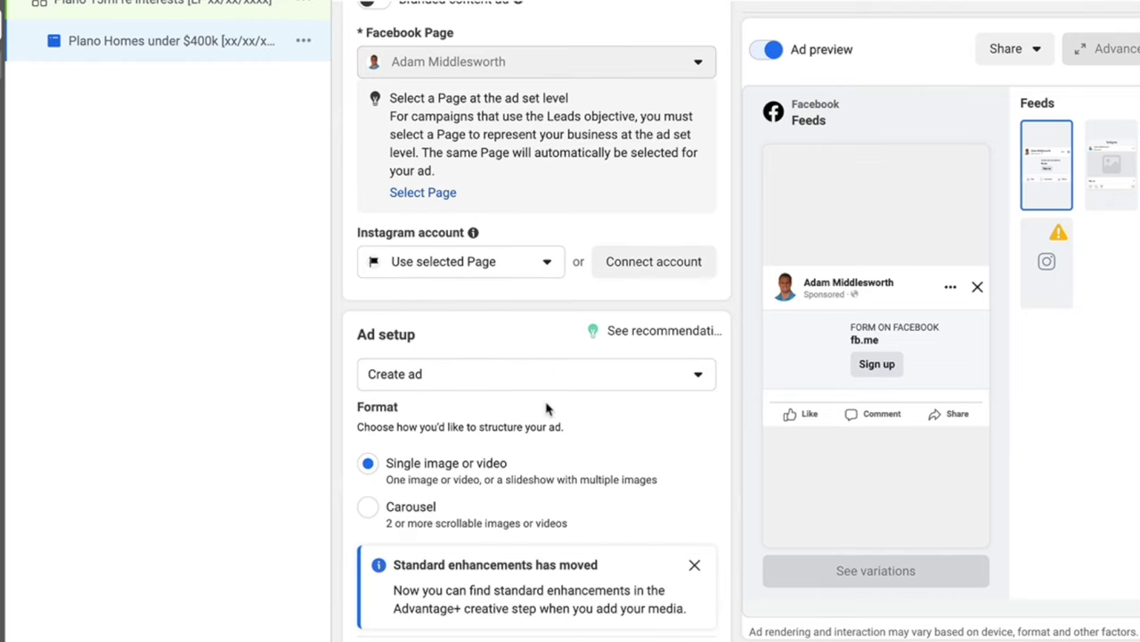
scroll(547, 408, down, 1)
scroll(558, 386, up, 3)
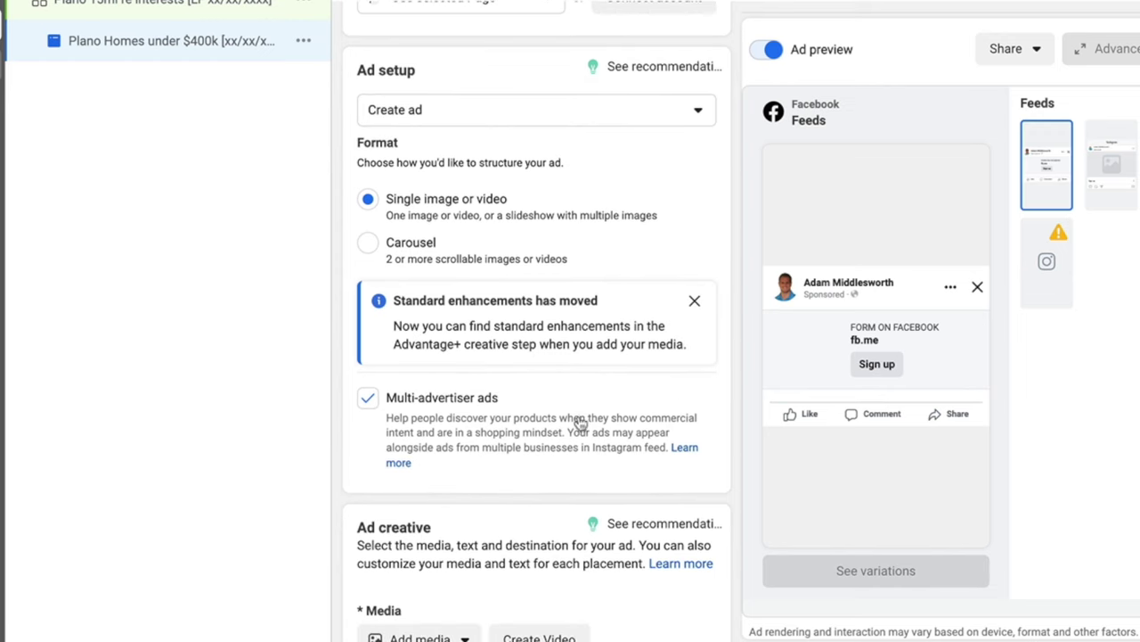
scroll(538, 424, down, 1)
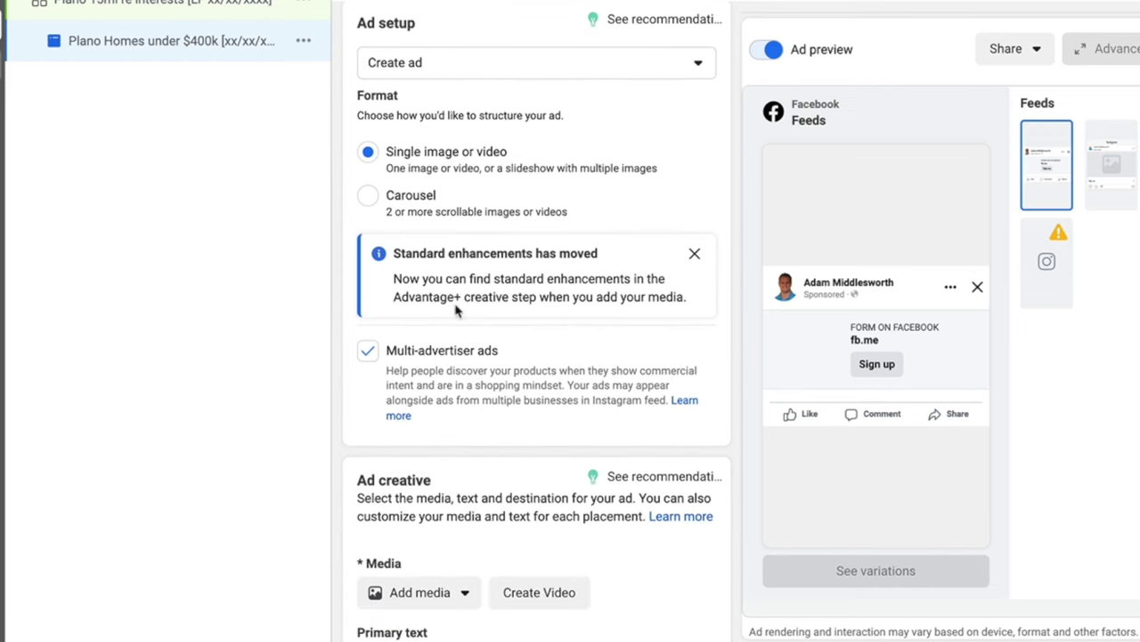
scroll(505, 381, down, 2)
click(461, 481)
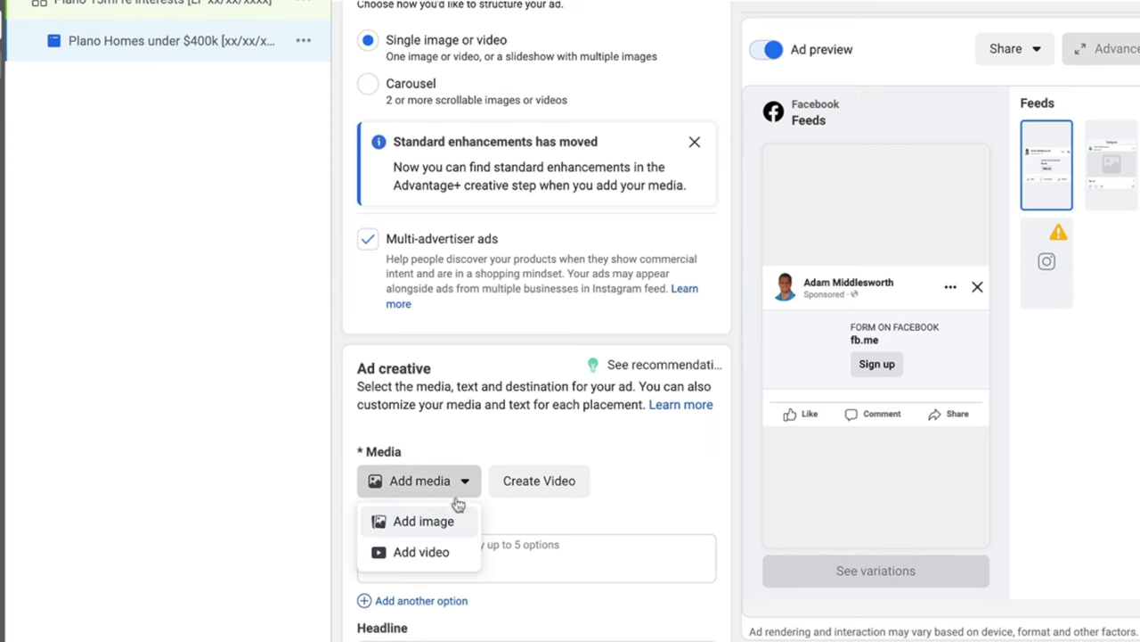